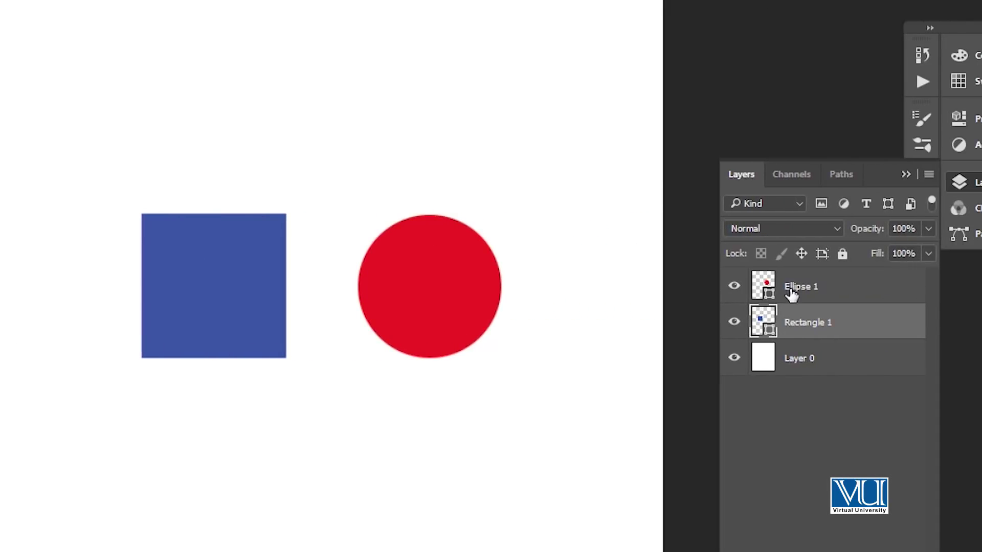
# - Select the Rectangle 1 layer and try moving the blue square on the canvas
pyautogui.click(792, 286)
pyautogui.click(798, 322)
pyautogui.click(788, 284)
pyautogui.click(793, 315)
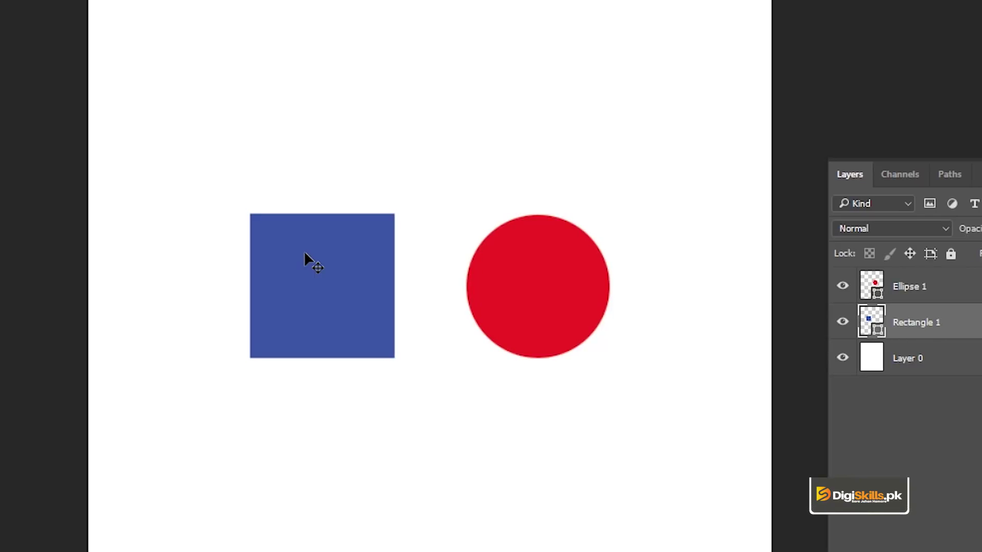
pyautogui.moveTo(302, 271)
pyautogui.mouseDown()
pyautogui.moveTo(342, 186)
pyautogui.moveTo(612, 65)
pyautogui.moveTo(292, 98)
pyautogui.moveTo(251, 137)
pyautogui.moveTo(239, 395)
pyautogui.moveTo(311, 445)
pyautogui.moveTo(533, 464)
pyautogui.moveTo(281, 531)
pyautogui.moveTo(221, 312)
pyautogui.moveTo(300, 272)
pyautogui.moveTo(293, 149)
pyautogui.moveTo(296, 282)
pyautogui.moveTo(305, 275)
pyautogui.moveTo(300, 243)
pyautogui.moveTo(81, 97)
pyautogui.moveTo(300, 193)
pyautogui.moveTo(300, 279)
pyautogui.mouseUp()
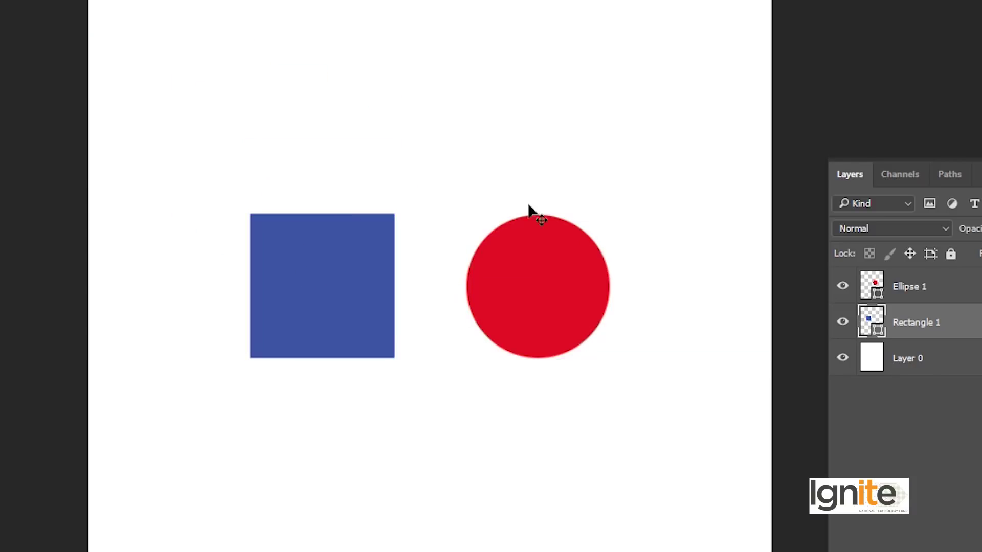
# - Select the Ellipse 1 layer and move the red circle closer to the blue square
pyautogui.click(861, 287)
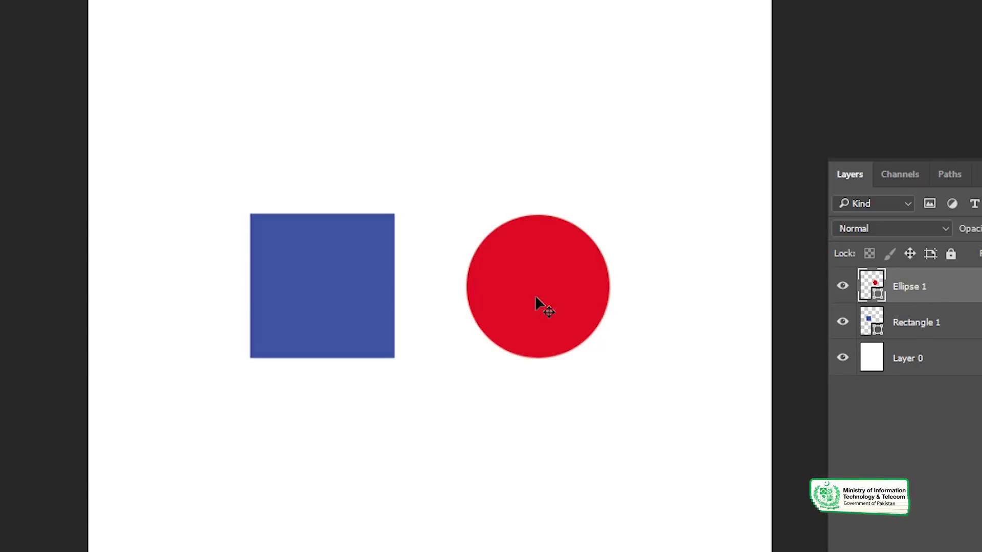
pyautogui.moveTo(553, 295); pyautogui.dragTo(511, 287)
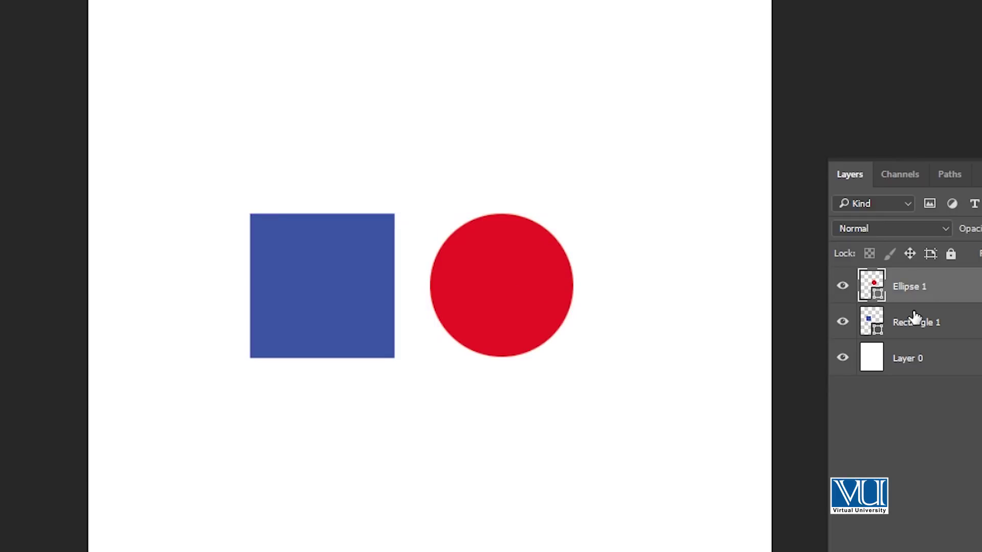
# - Rename the Rectangle 1 layer as Square
pyautogui.click(890, 330)
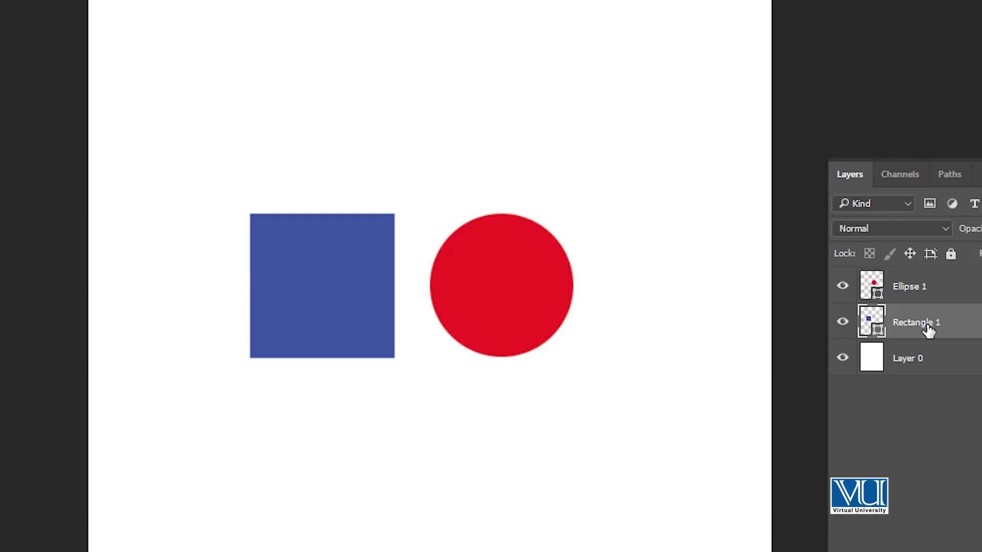
pyautogui.write('Square')
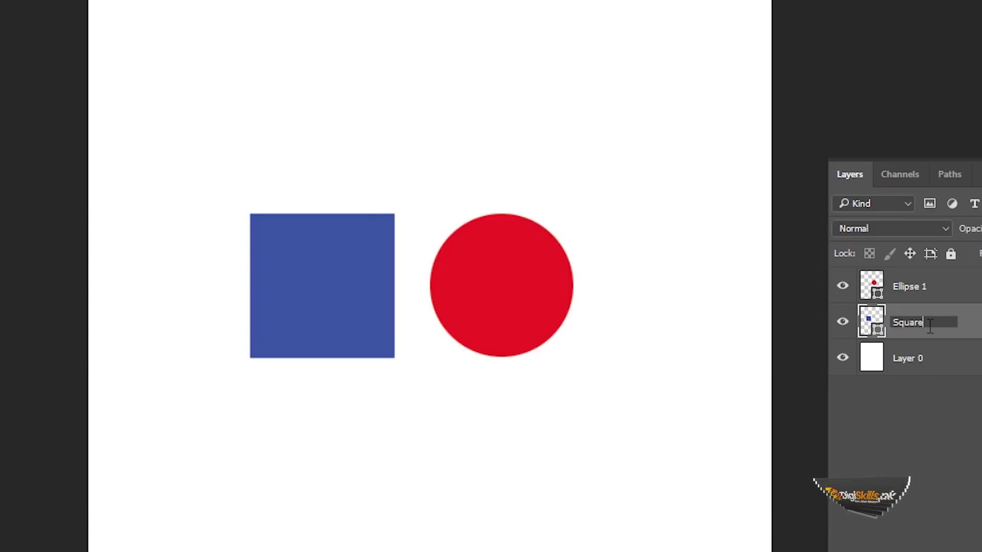
pyautogui.press('Return')
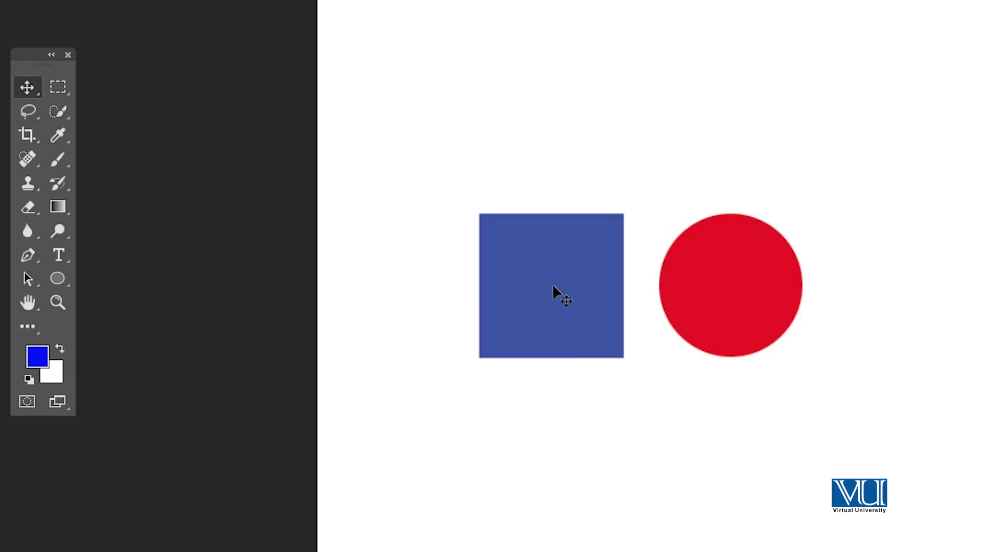
# - Scale the blue square down slightly with Free Transform and apply the change
pyautogui.hotkey('ctrl', 't')
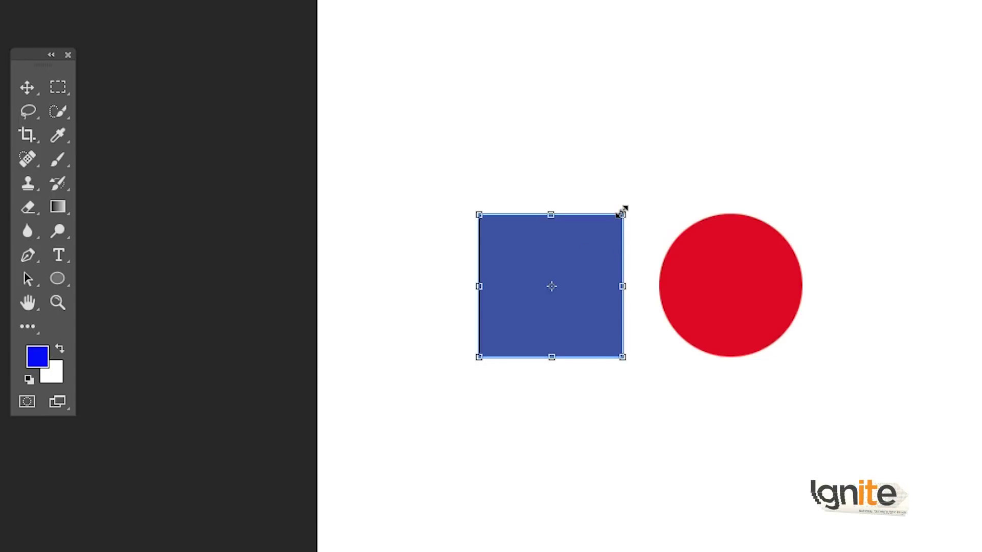
pyautogui.moveTo(622, 211)
pyautogui.mouseDown()
pyautogui.moveTo(680, 149)
pyautogui.moveTo(922, 30)
pyautogui.moveTo(622, 237)
pyautogui.moveTo(528, 331)
pyautogui.moveTo(624, 225)
pyautogui.moveTo(619, 218)
pyautogui.mouseUp()
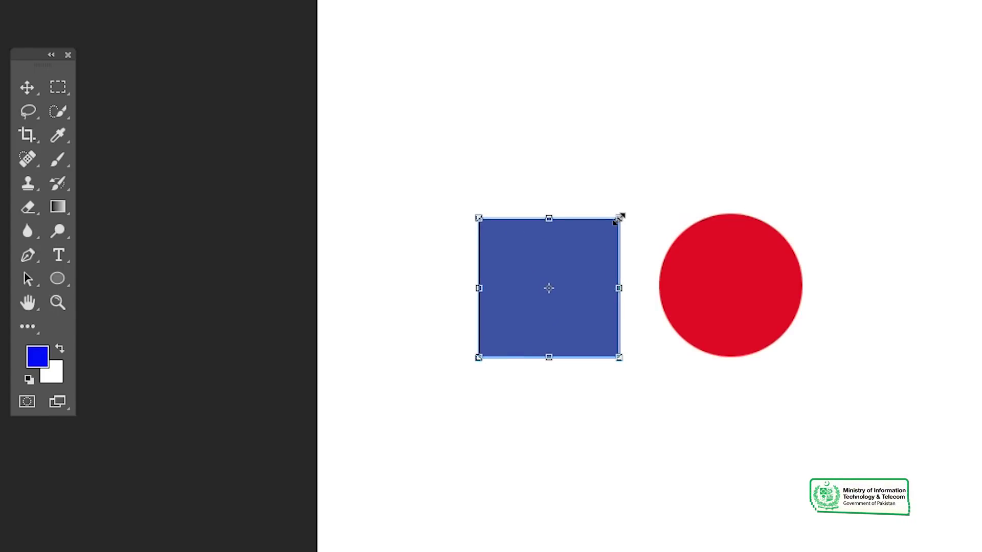
pyautogui.moveTo(629, 211)
pyautogui.mouseDown()
pyautogui.moveTo(739, 124)
pyautogui.moveTo(874, 77)
pyautogui.moveTo(843, 105)
pyautogui.moveTo(655, 195)
pyautogui.moveTo(627, 223)
pyautogui.mouseUp()
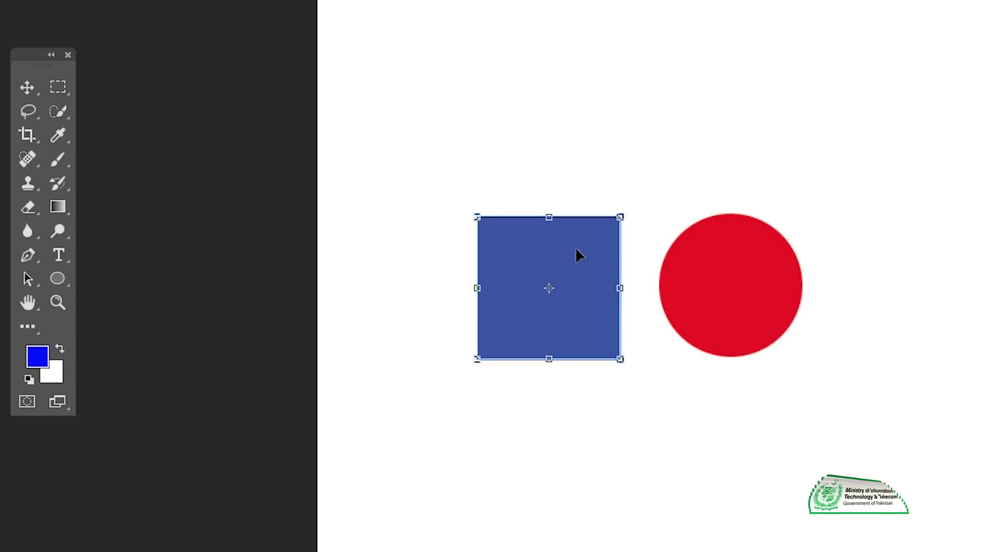
pyautogui.press('Return')
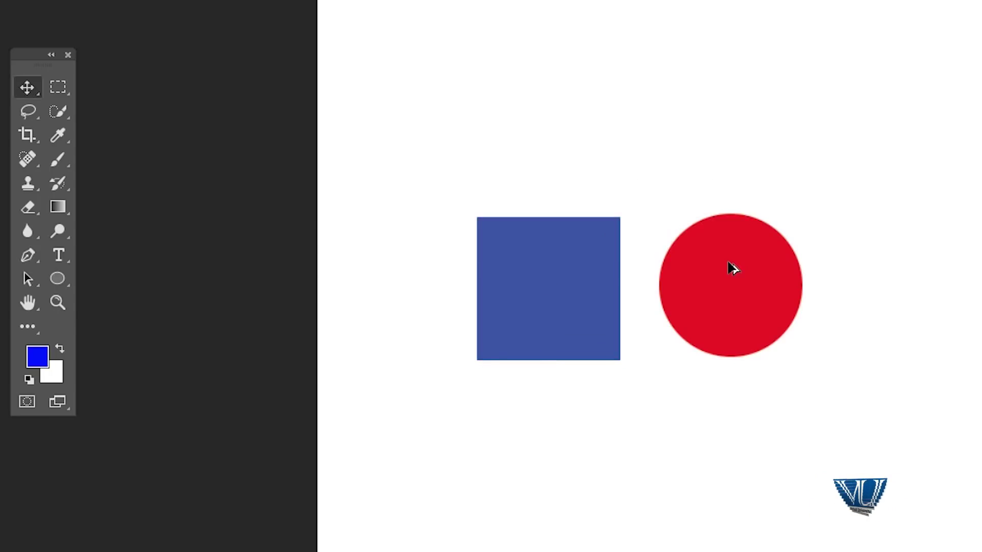
# - Scale the red circle down with Free Transform so it is a little smaller than the square, and apply the change
pyautogui.click(733, 268)
pyautogui.hotkey('ctrl', 't')
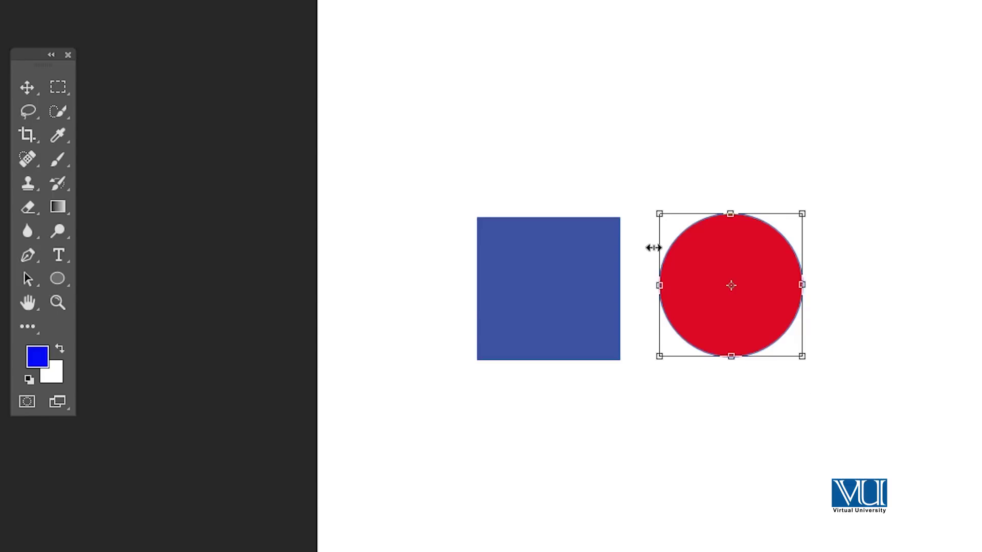
pyautogui.moveTo(801, 213); pyautogui.dragTo(809, 233)
pyautogui.press('Return')
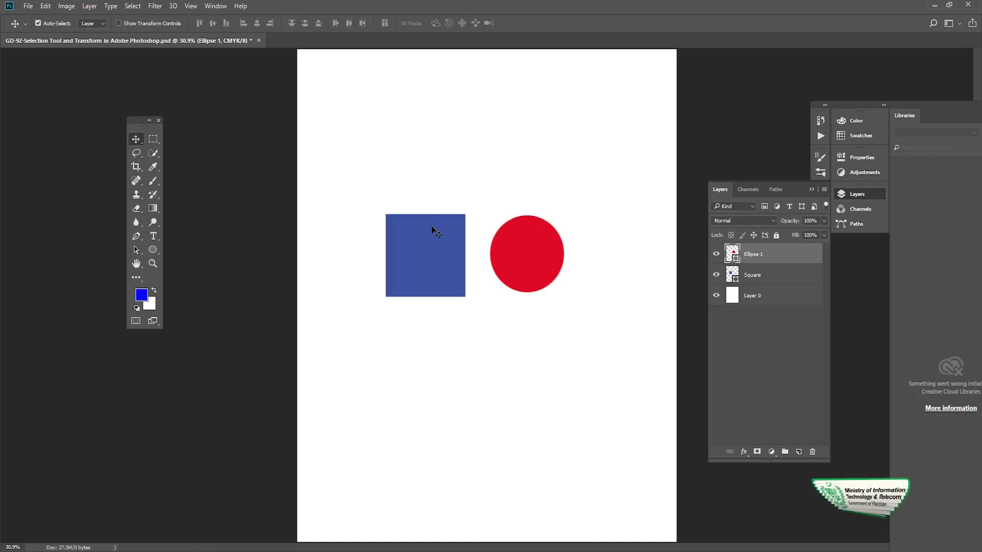
pyautogui.hotkey('ctrl', 't')
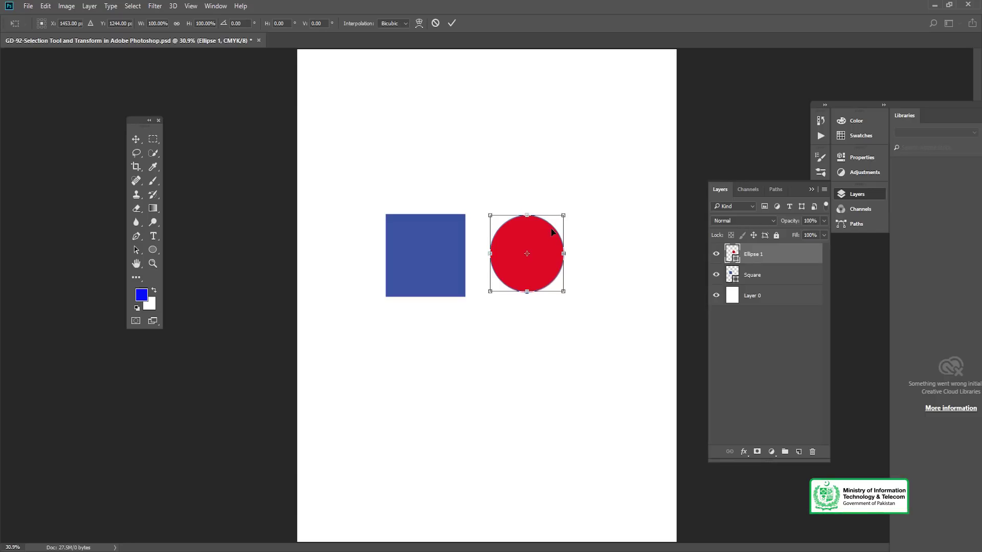
pyautogui.press('Return')
# - Rotate the blue square 90 degrees counterclockwise with Free Transform
pyautogui.click(422, 234)
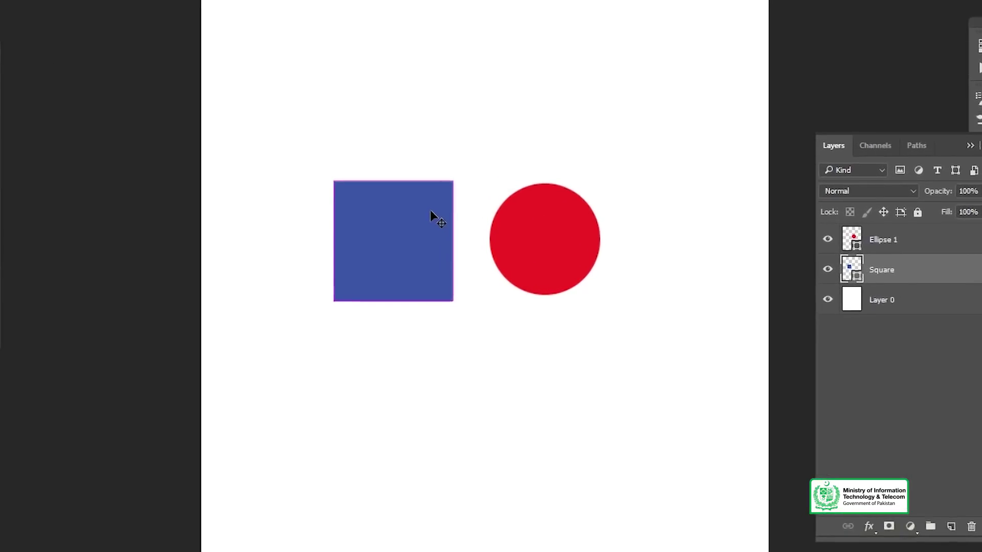
pyautogui.hotkey('ctrl', 't')
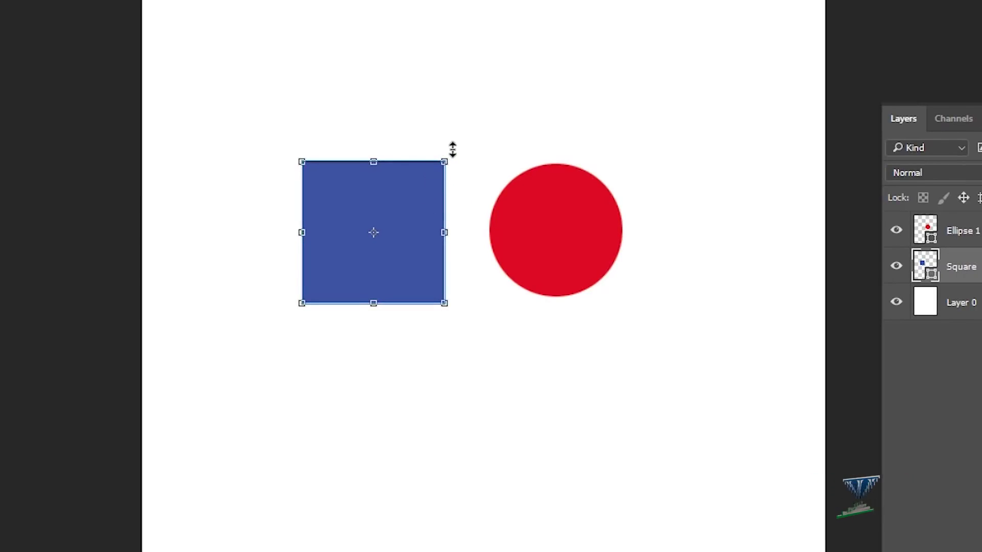
pyautogui.moveTo(453, 149); pyautogui.dragTo(276, 134)
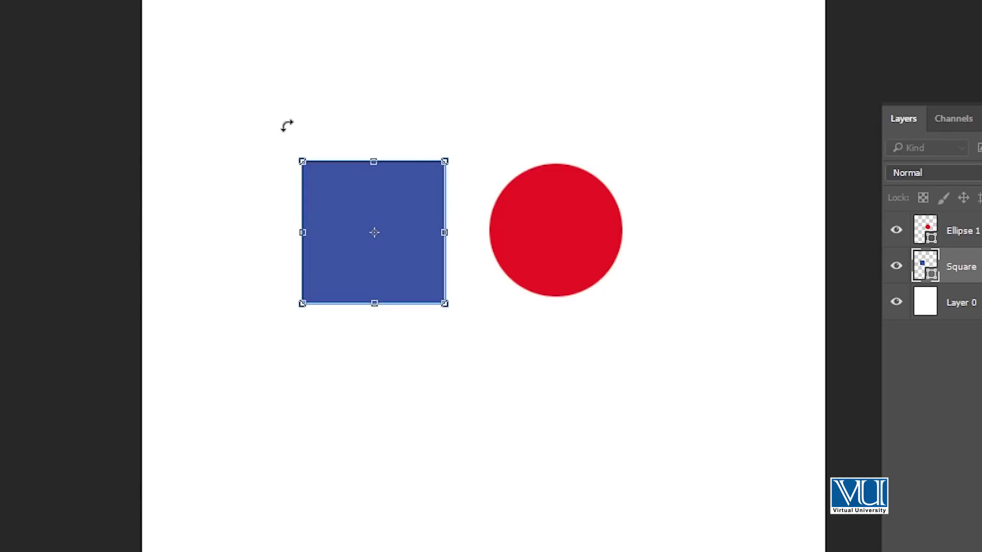
# - Try the Free Transform option on the blue square, and enlarge the square around its center with the Scale option
pyautogui.rightClick(388, 188)
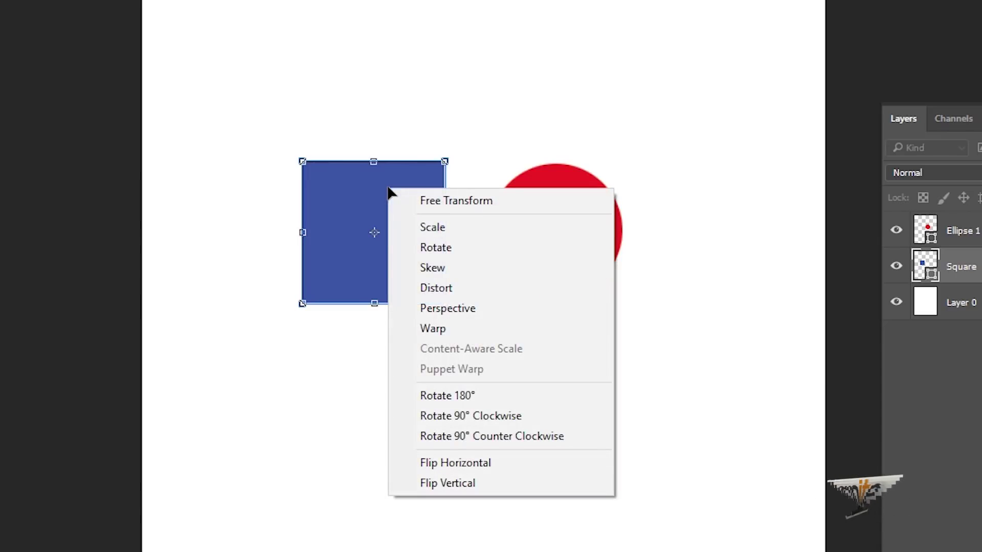
pyautogui.click(443, 207)
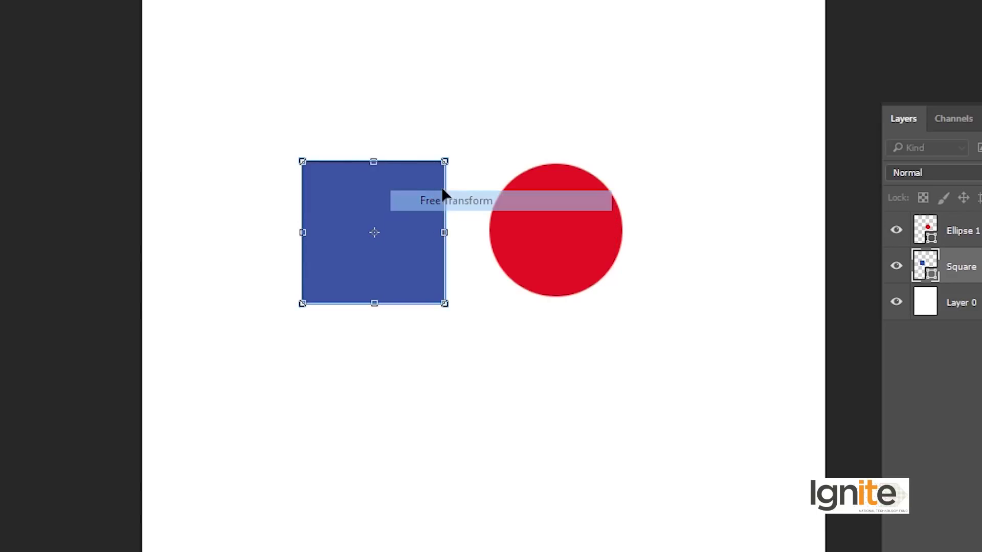
pyautogui.moveTo(448, 155)
pyautogui.mouseDown()
pyautogui.moveTo(521, 14)
pyautogui.moveTo(640, 35)
pyautogui.moveTo(298, 55)
pyautogui.moveTo(468, 46)
pyautogui.moveTo(701, 13)
pyautogui.moveTo(443, 70)
pyautogui.moveTo(340, 16)
pyautogui.moveTo(208, 33)
pyautogui.moveTo(475, 0)
pyautogui.moveTo(445, 161)
pyautogui.mouseUp()
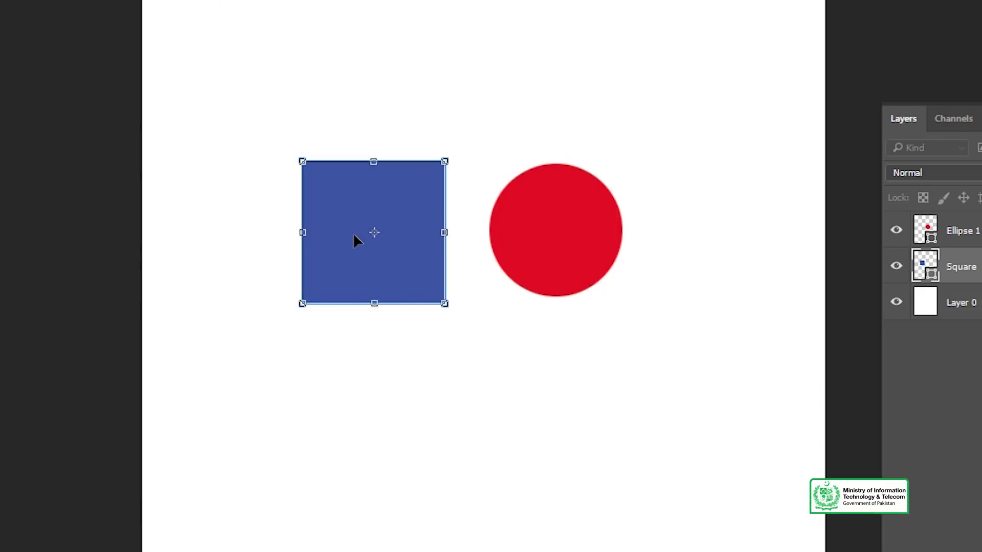
pyautogui.rightClick(426, 177)
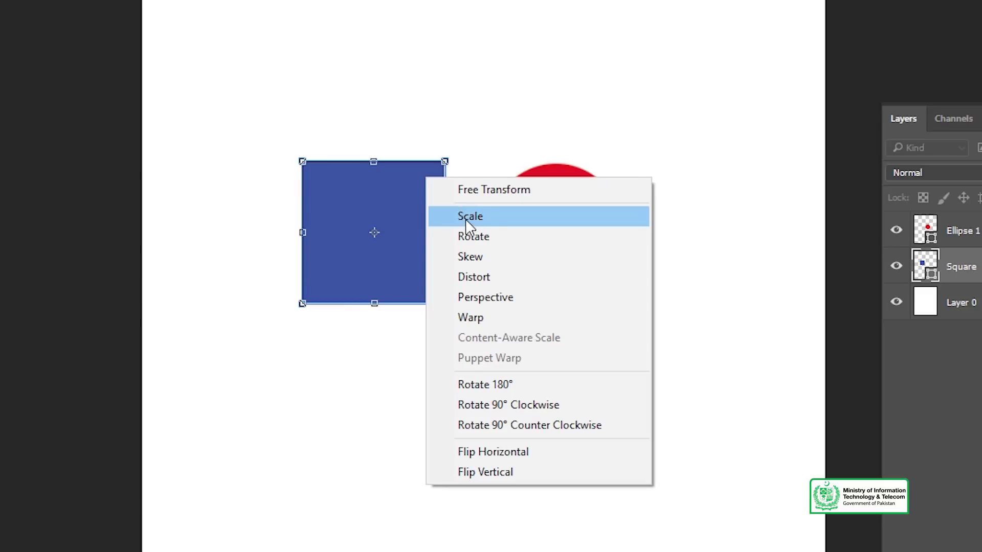
pyautogui.click(469, 218)
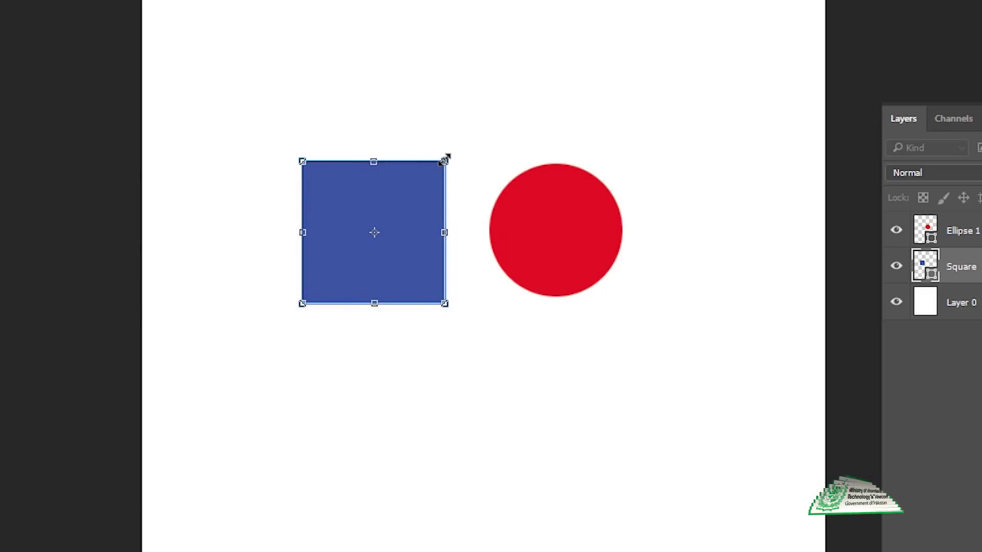
pyautogui.moveTo(448, 154); pyautogui.dragTo(433, 174)
# - Switch the active transform to Rotate and try turning the enlarged blue square
pyautogui.rightClick(434, 173)
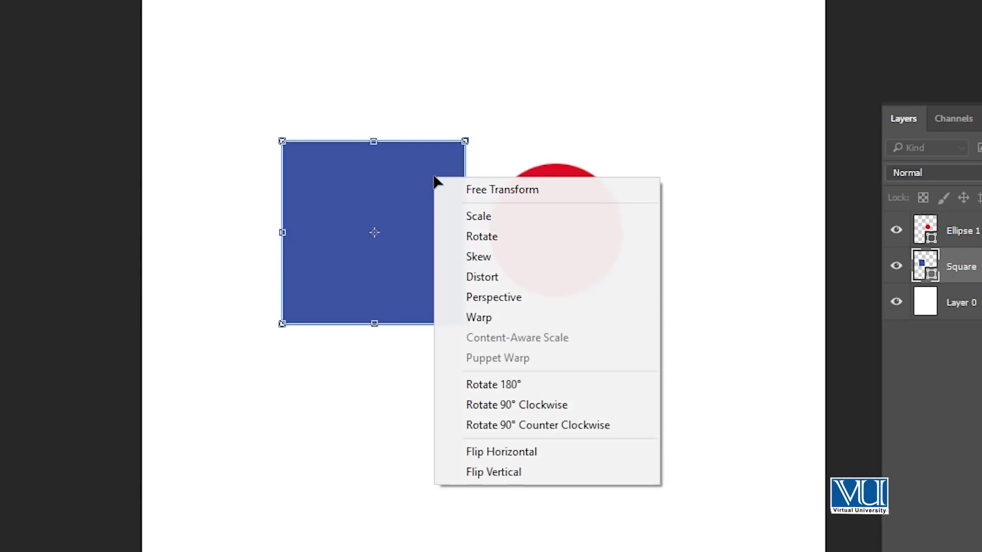
pyautogui.click(468, 237)
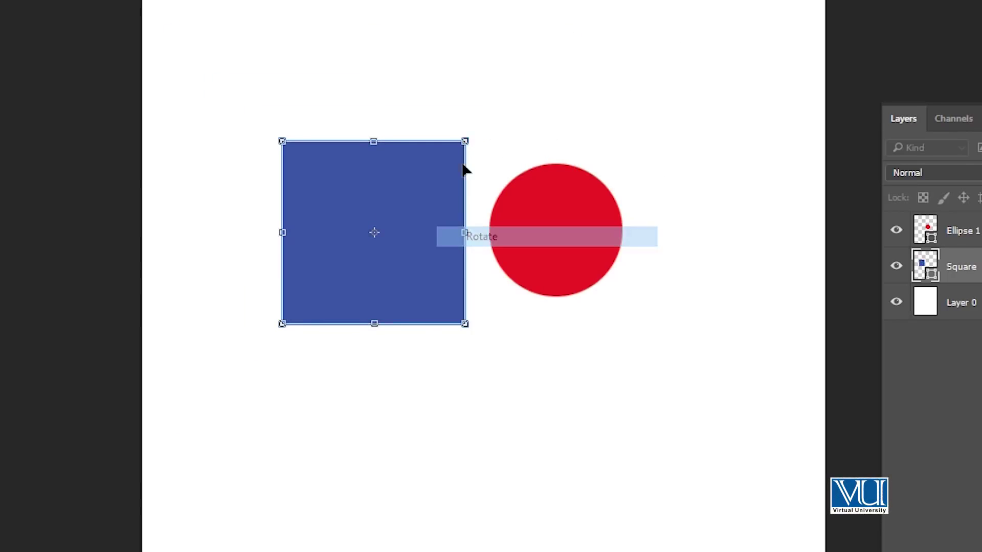
pyautogui.moveTo(467, 121)
pyautogui.mouseDown()
pyautogui.moveTo(243, 90)
pyautogui.moveTo(480, 111)
pyautogui.moveTo(474, 102)
pyautogui.mouseUp()
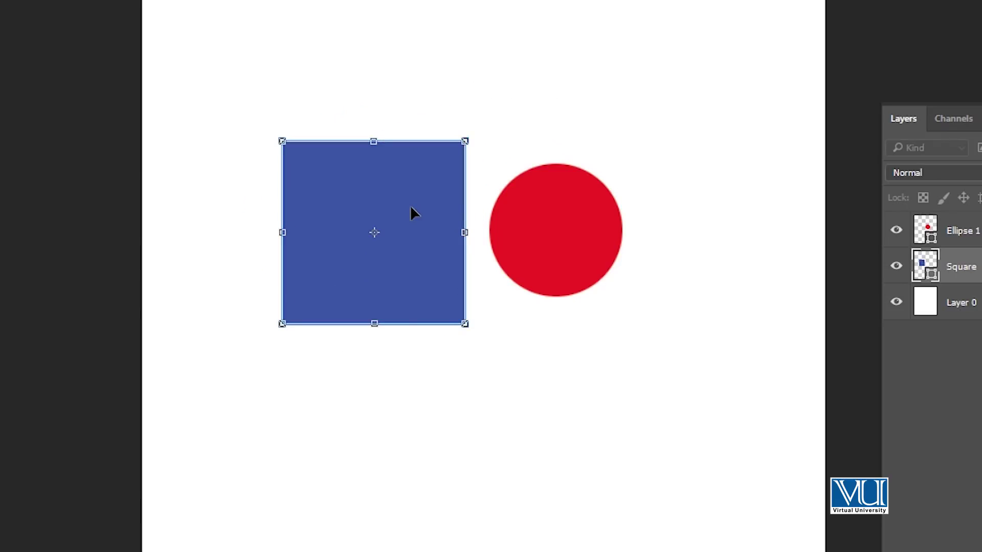
# - Skew the blue square by pulling down its two upper corners and raising its lower-right corner
pyautogui.rightClick(412, 210)
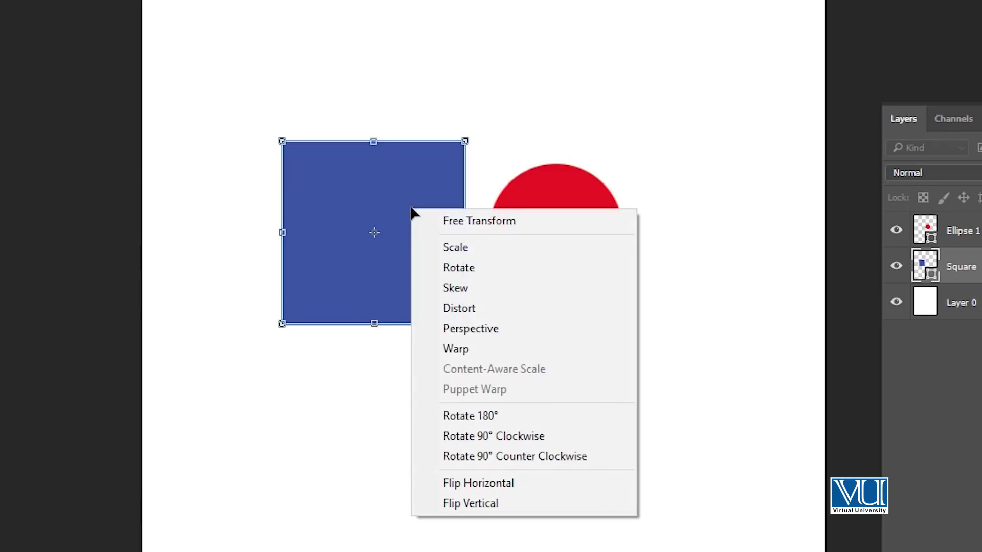
pyautogui.click(463, 289)
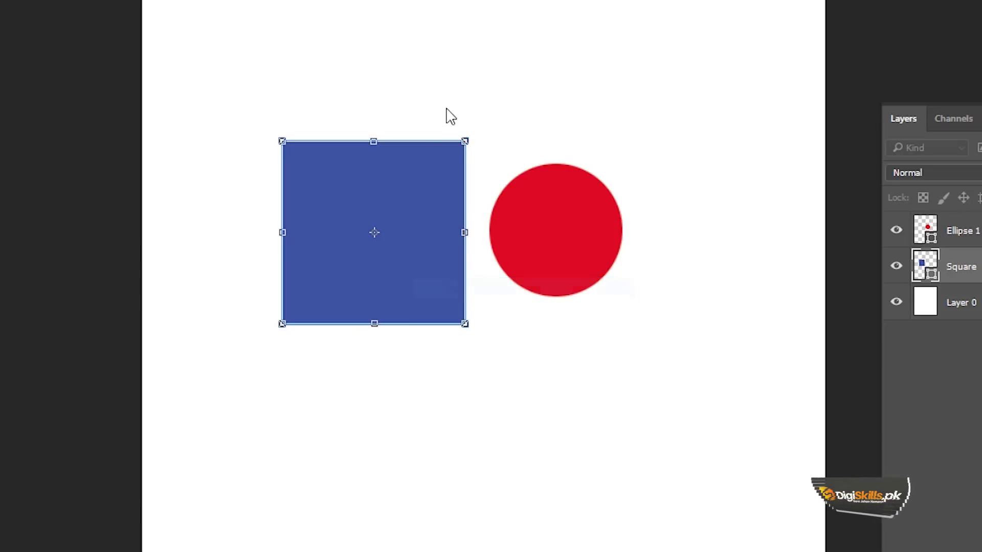
pyautogui.moveTo(465, 141); pyautogui.dragTo(534, 10)
pyautogui.moveTo(464, 9); pyautogui.dragTo(463, 214)
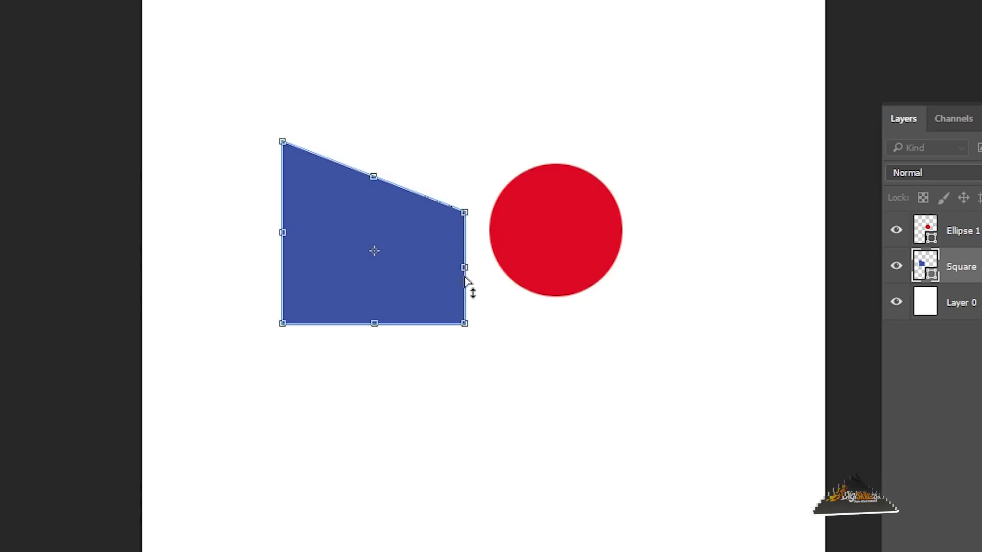
pyautogui.moveTo(463, 326); pyautogui.dragTo(470, 286)
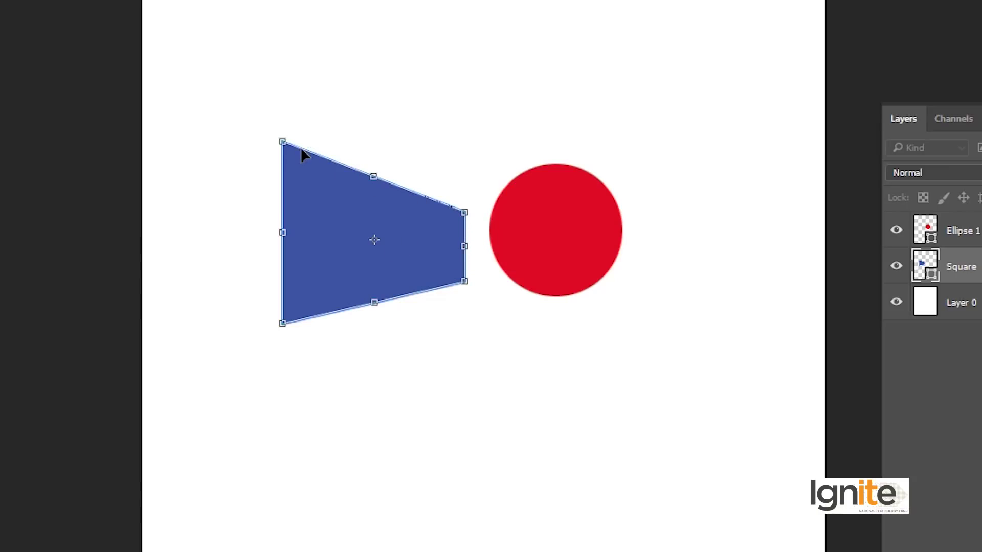
pyautogui.moveTo(282, 147); pyautogui.dragTo(326, 291)
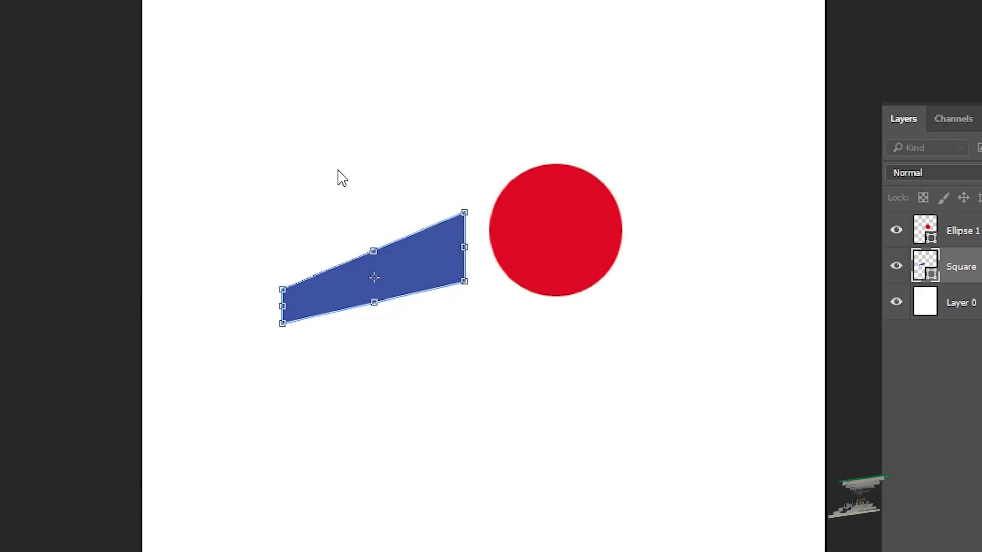
# - Undo the last skew of the blue shape and cancel the whole transform
pyautogui.hotkey('ctrl', 'z')
pyautogui.hotkey('ctrl', 'z')
pyautogui.hotkey('ctrl', 'z')
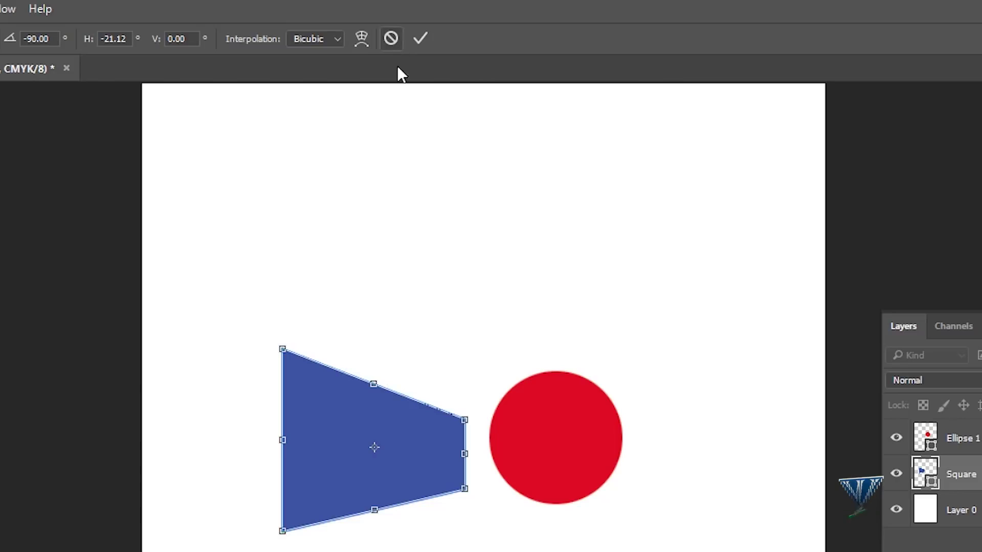
pyautogui.click(390, 40)
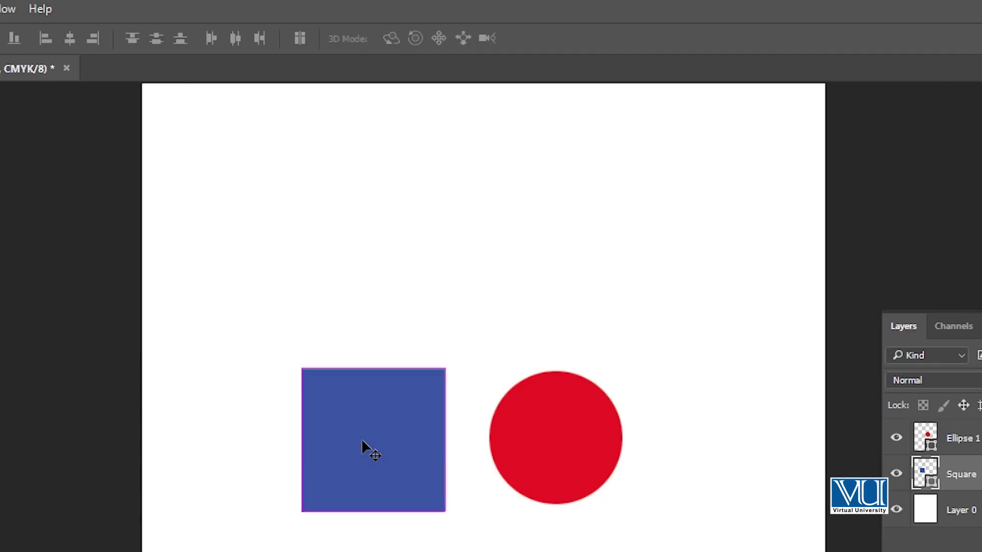
# - Try the Distort transform on the blue square by pulling its upper-right corner up and inward, and cancel the transform
pyautogui.hotkey('ctrl', 't')
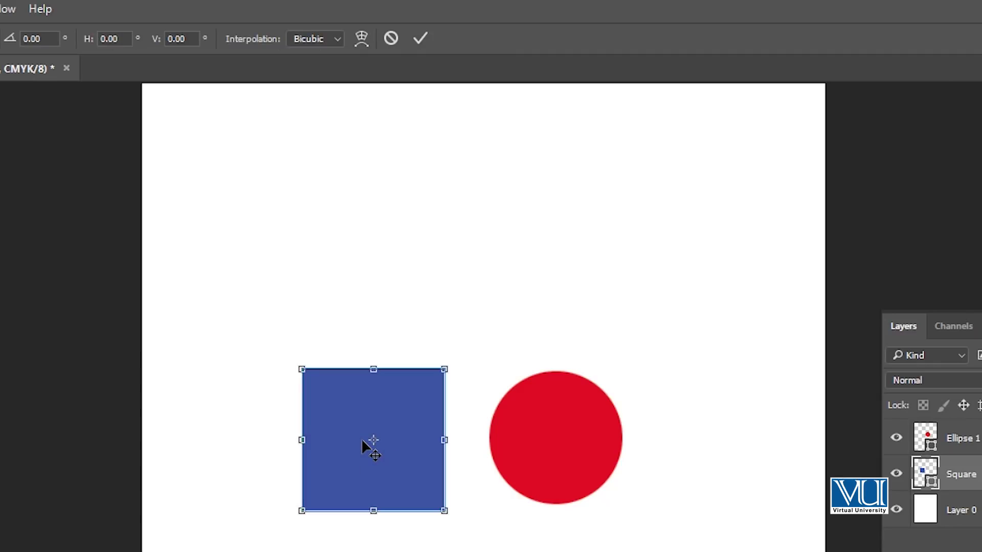
pyautogui.rightClick(403, 397)
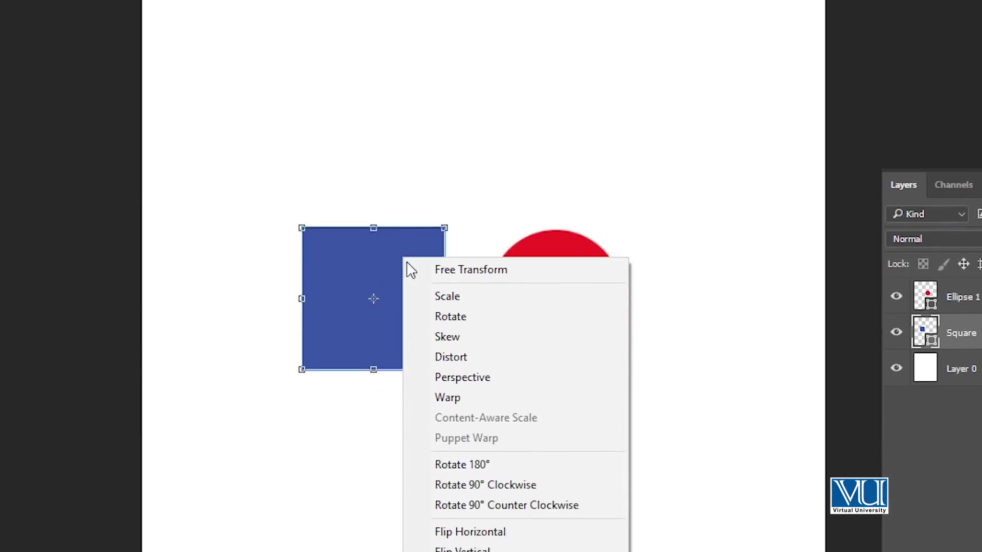
pyautogui.click(448, 321)
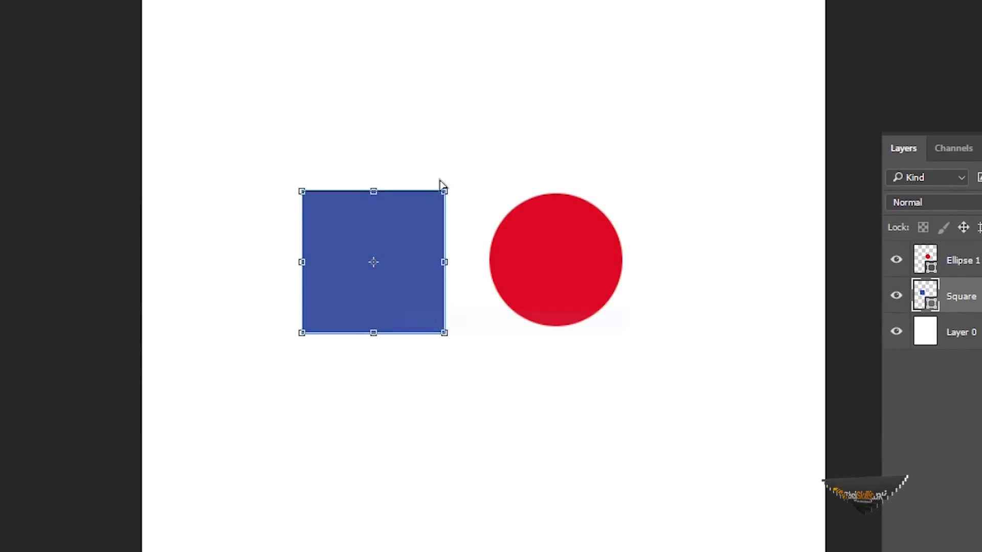
pyautogui.moveTo(452, 184); pyautogui.dragTo(429, 177)
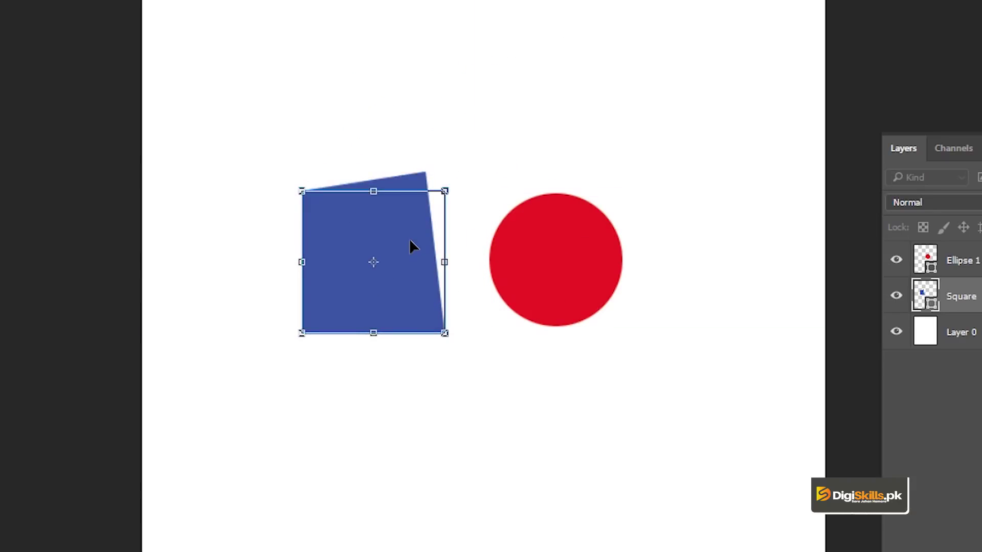
pyautogui.hotkey('ctrl', 's')
pyautogui.click(534, 189)
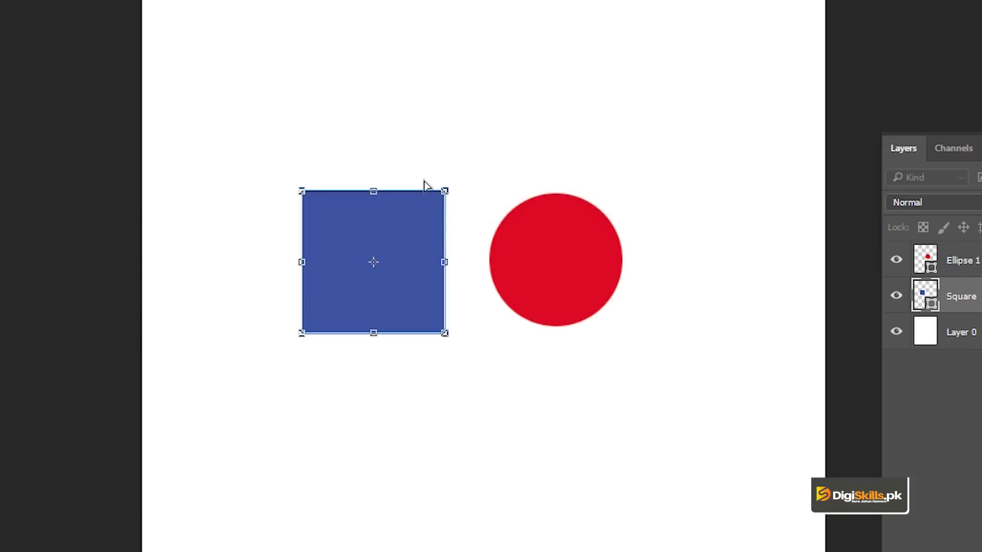
pyautogui.press('Escape')
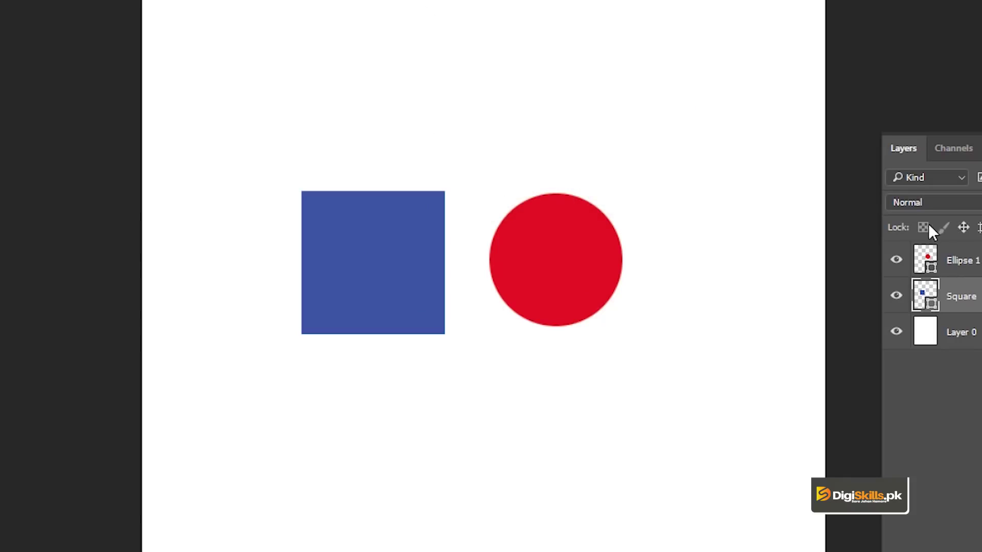
# - Distort the red circle by pulling its two upper corners up and outward and its lower-left corner down, and undo the applied distortion
pyautogui.click(968, 267)
pyautogui.hotkey('ctrl', 't')
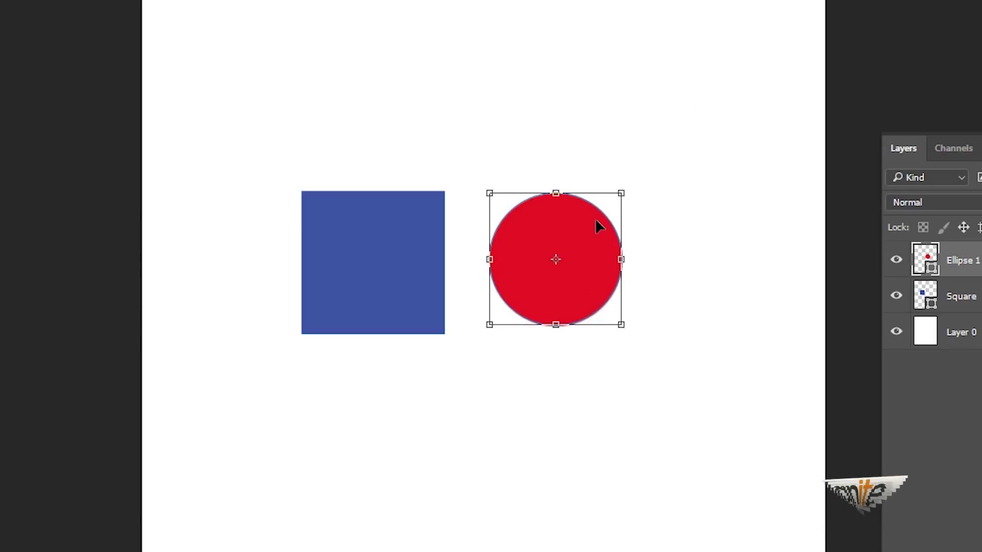
pyautogui.rightClick(597, 221)
pyautogui.click(642, 320)
pyautogui.moveTo(625, 189); pyautogui.dragTo(699, 18)
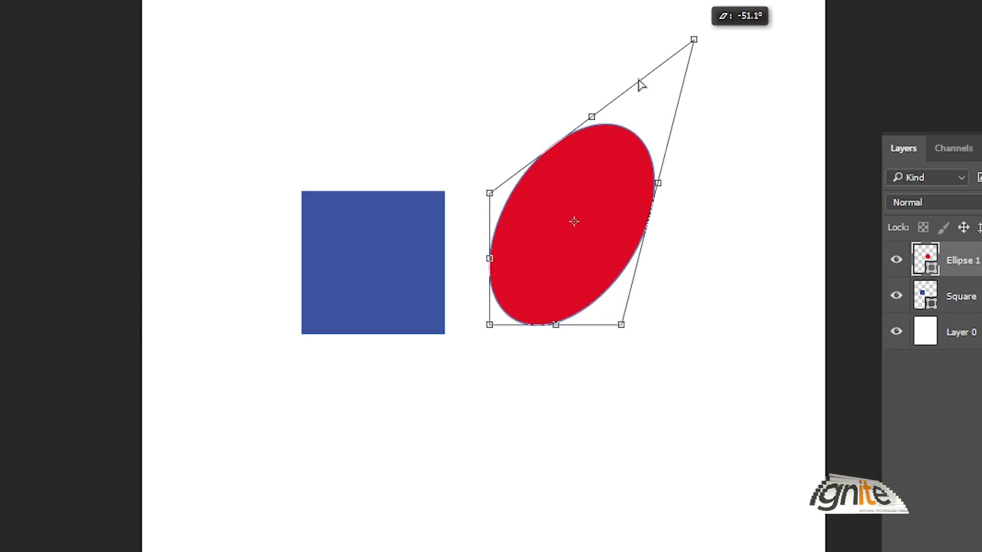
pyautogui.moveTo(489, 193); pyautogui.dragTo(430, 33)
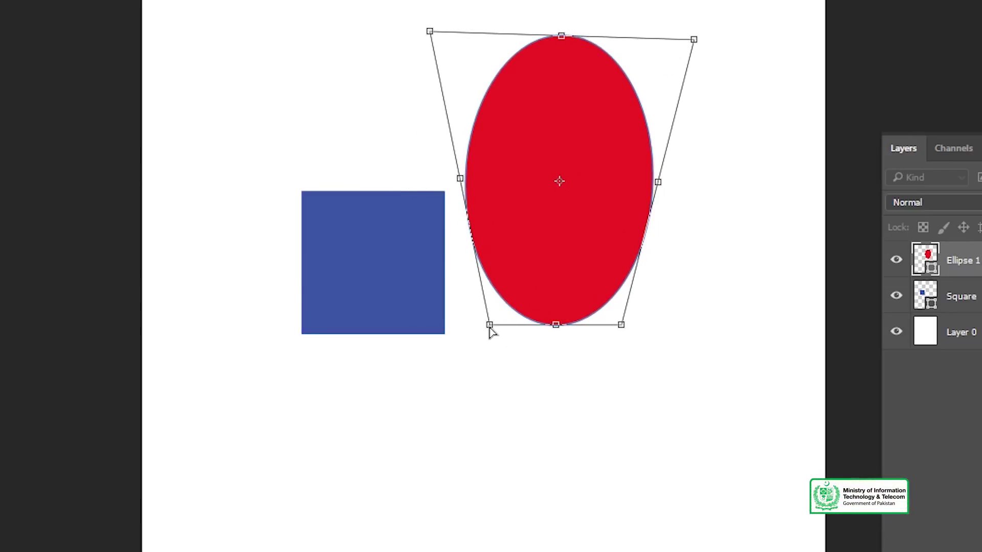
pyautogui.moveTo(489, 327); pyautogui.dragTo(505, 486)
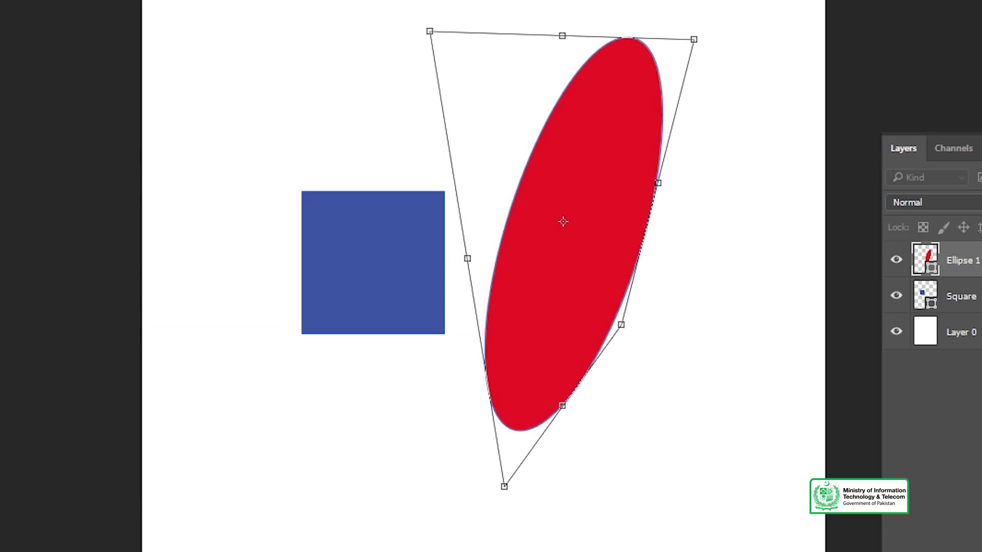
pyautogui.press('Return')
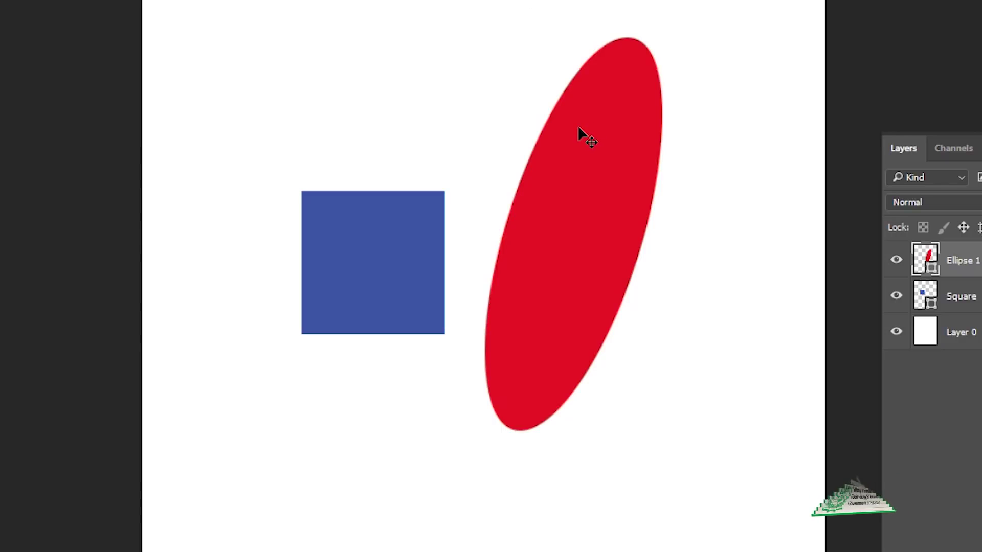
pyautogui.hotkey('ctrl', 'z')
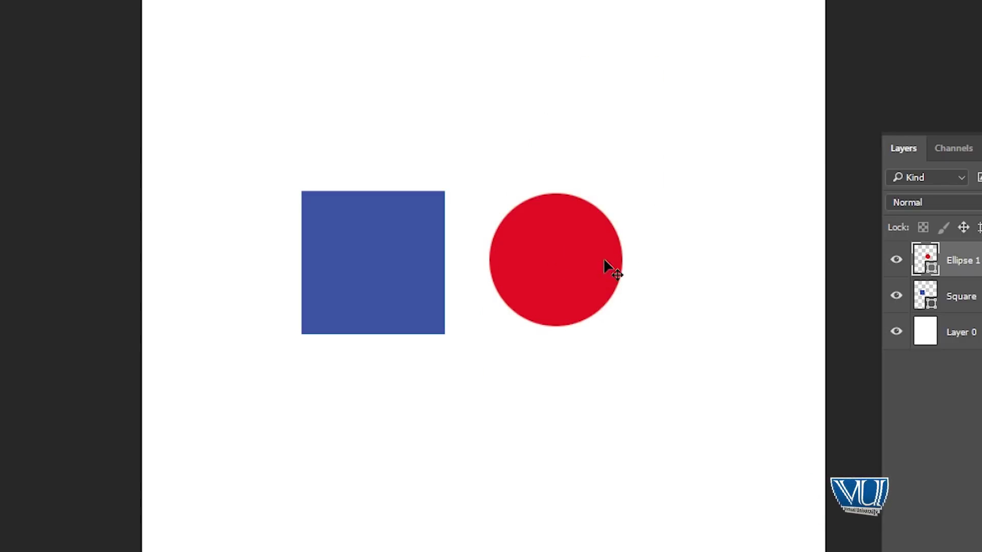
# - Apply a Perspective transform to the blue square, shortening its right side and lengthening its left side, and undo it
pyautogui.click(977, 297)
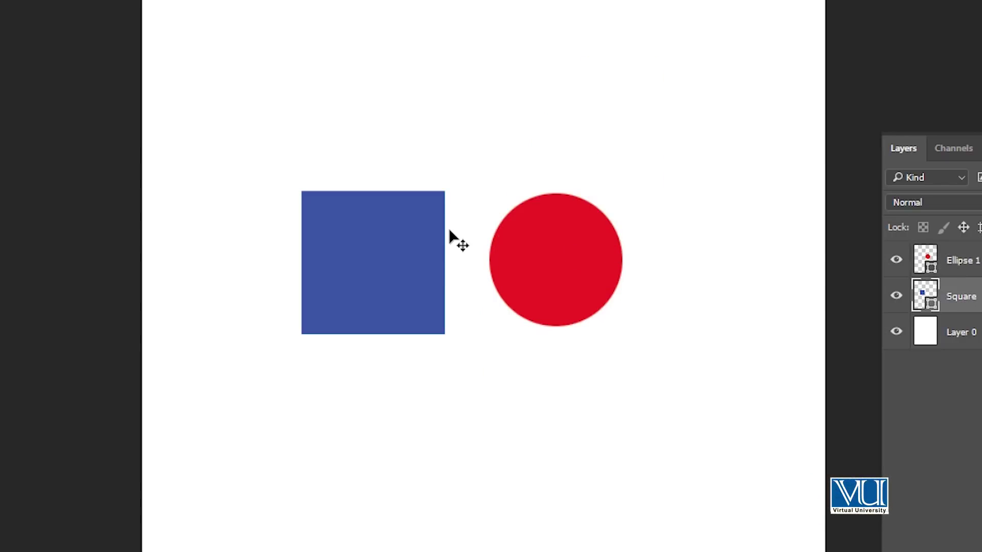
pyautogui.rightClick(389, 236)
pyautogui.click(367, 237)
pyautogui.hotkey('ctrl', 't')
pyautogui.rightClick(367, 234)
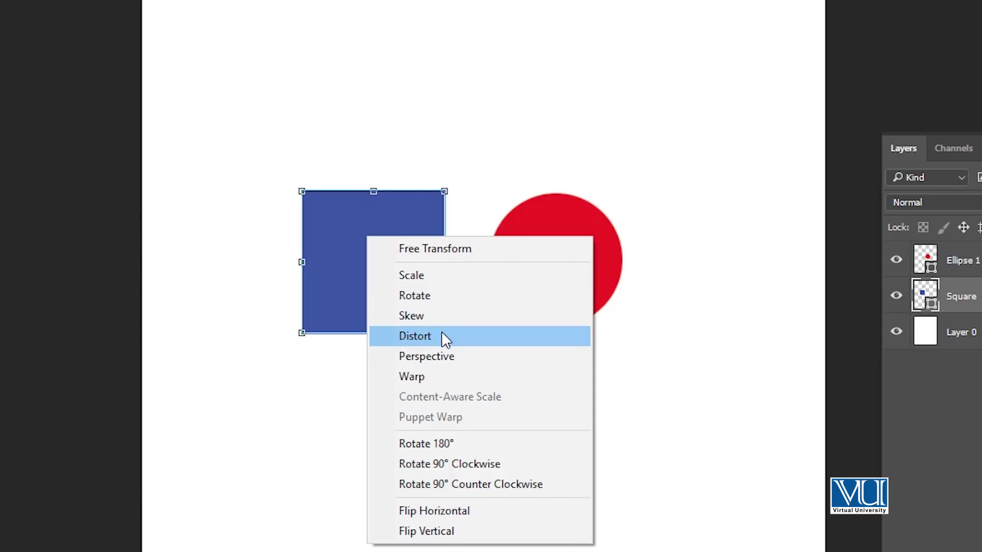
pyautogui.click(446, 351)
pyautogui.moveTo(445, 192); pyautogui.dragTo(374, 211)
pyautogui.moveTo(303, 191); pyautogui.dragTo(334, 125)
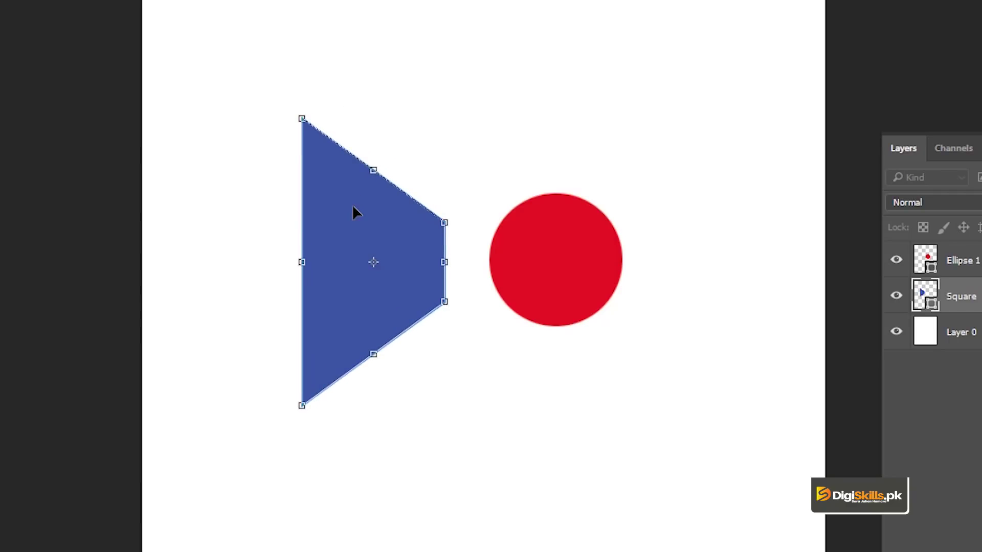
pyautogui.press('Return')
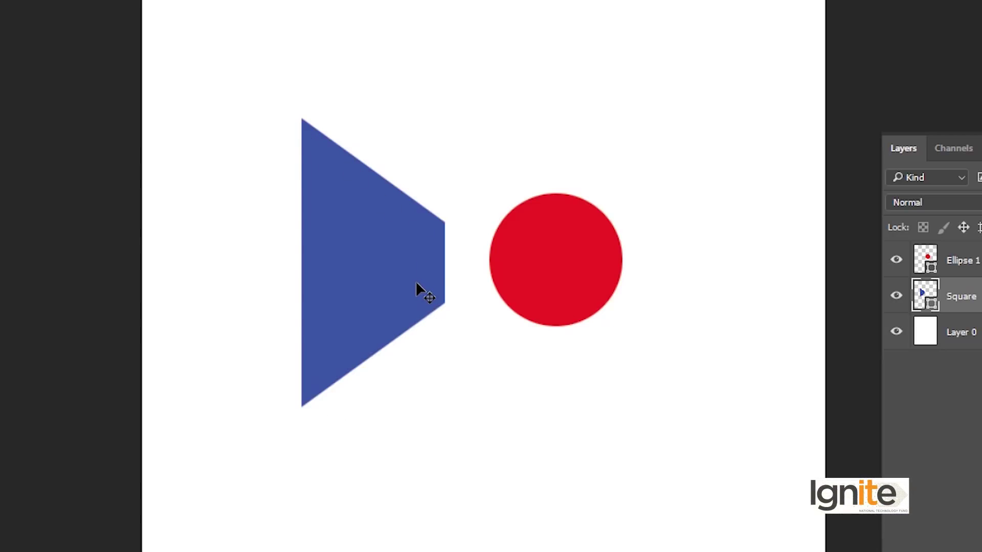
pyautogui.hotkey('ctrl', 'z')
# - Flip the blue square horizontally and vertically within one transform and apply it
pyautogui.rightClick(390, 223)
pyautogui.click(368, 215)
pyautogui.hotkey('ctrl', 't')
pyautogui.rightClick(369, 215)
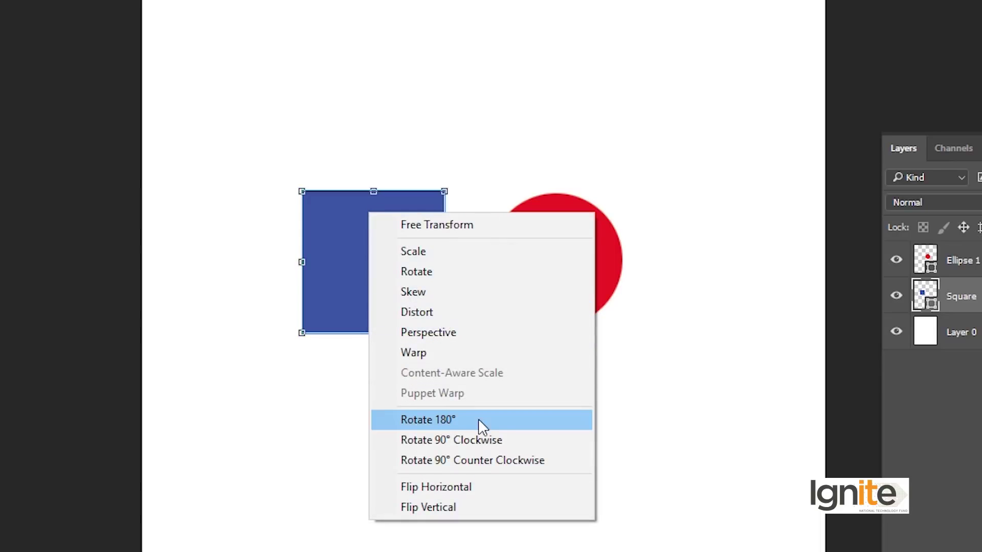
pyautogui.click(452, 490)
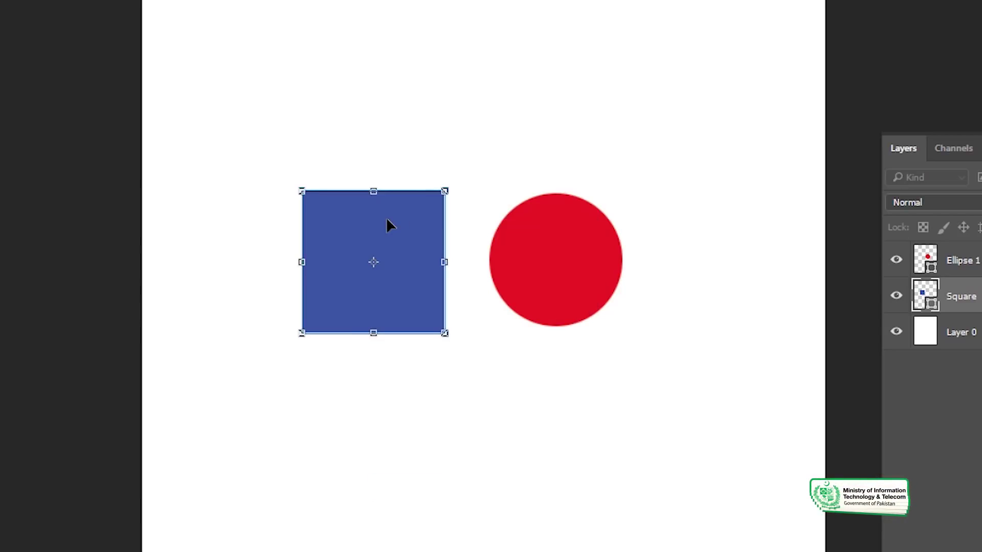
pyautogui.rightClick(385, 217)
pyautogui.click(458, 511)
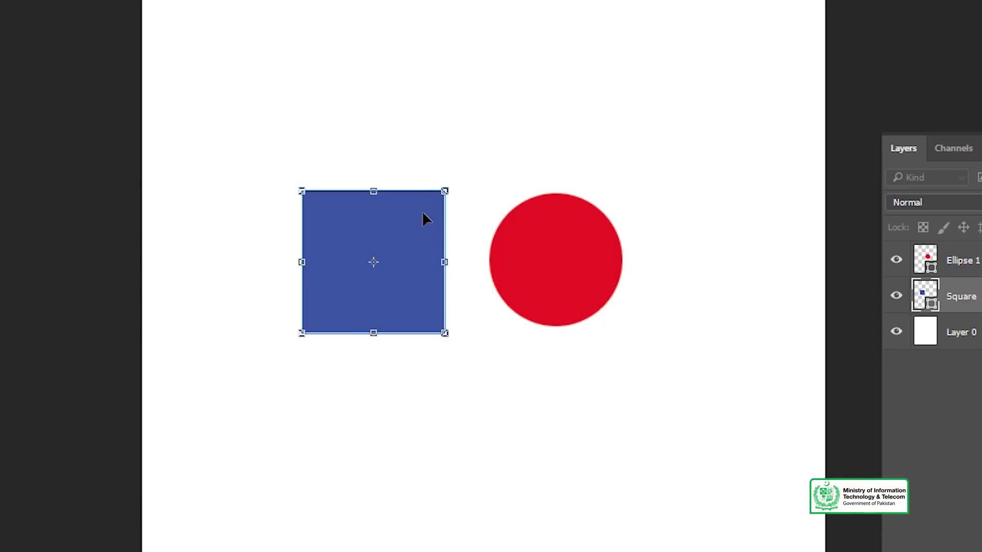
pyautogui.press('Return')
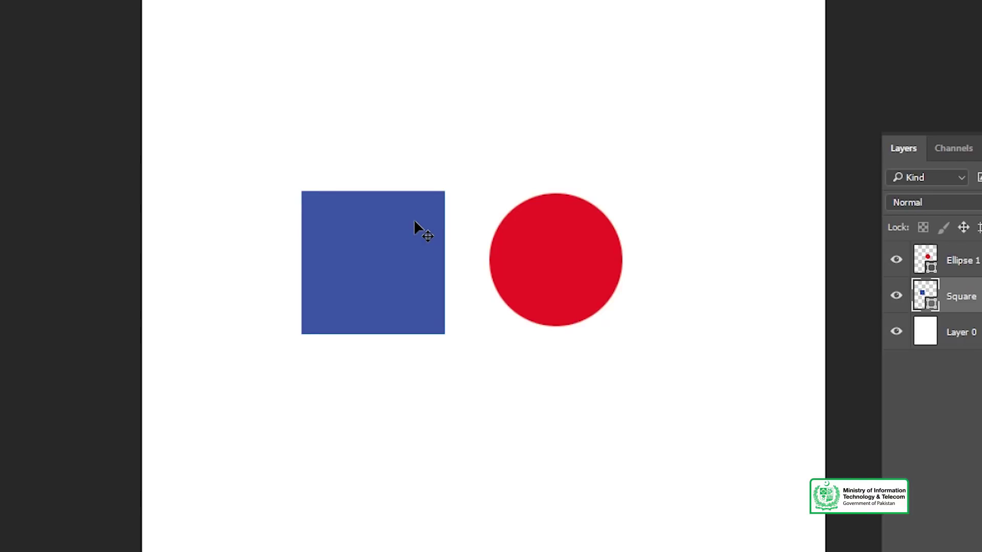
# - Switch to the Ellipse tool and return to the Move tool
pyautogui.rightClick(118, 257)
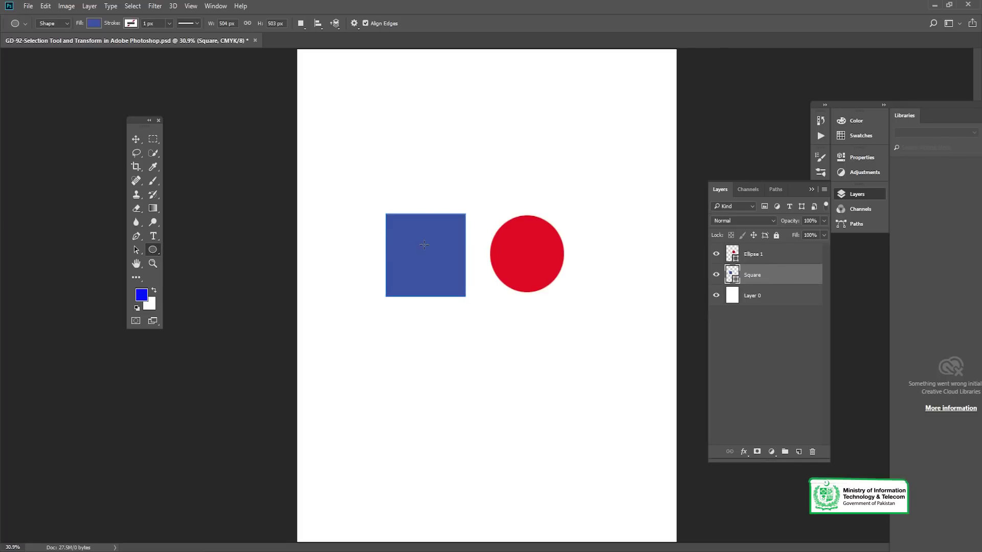
pyautogui.press('v')
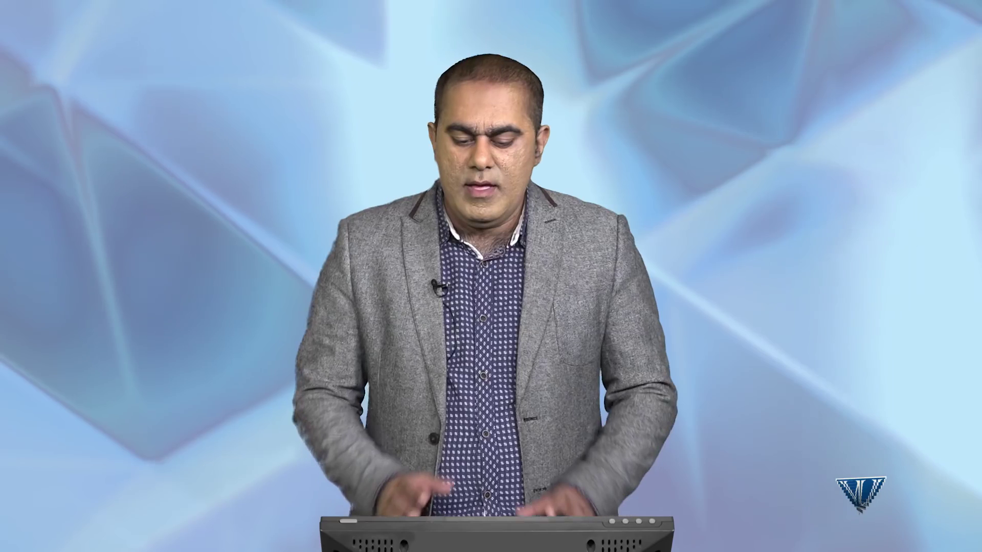